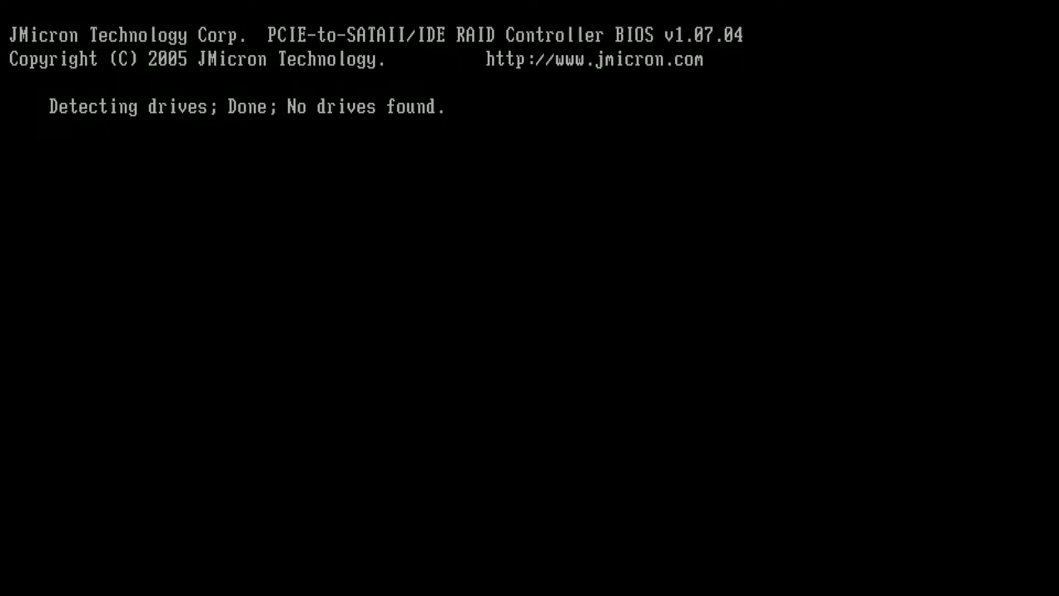
In Hardware Monitor, enable CPU Q-Fan Control and set the CPU Fan Profile to Silent Mode
key("Down")
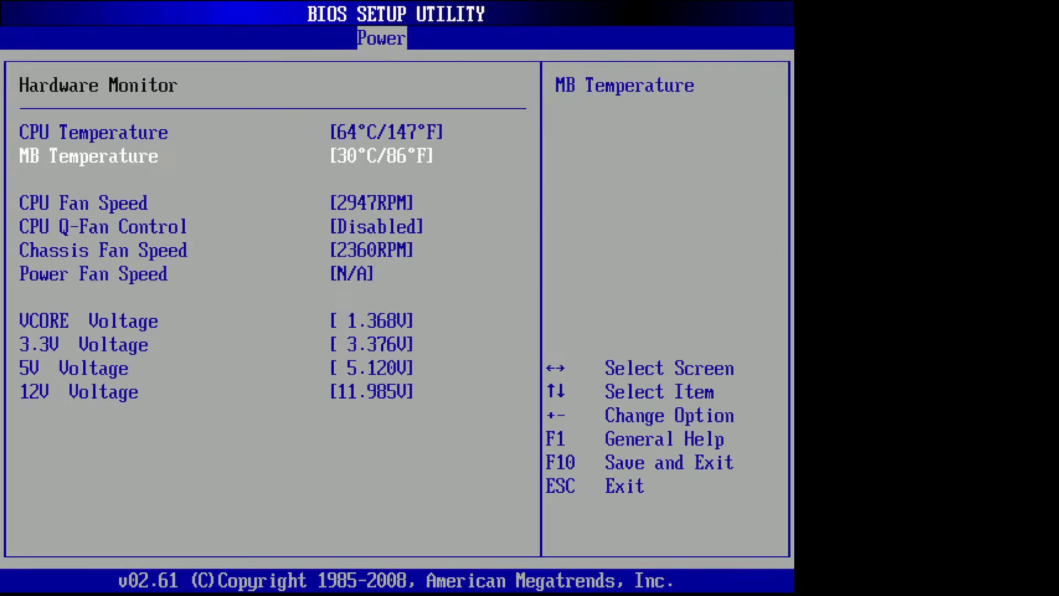
key("Down")
key("Down")
key("Down")
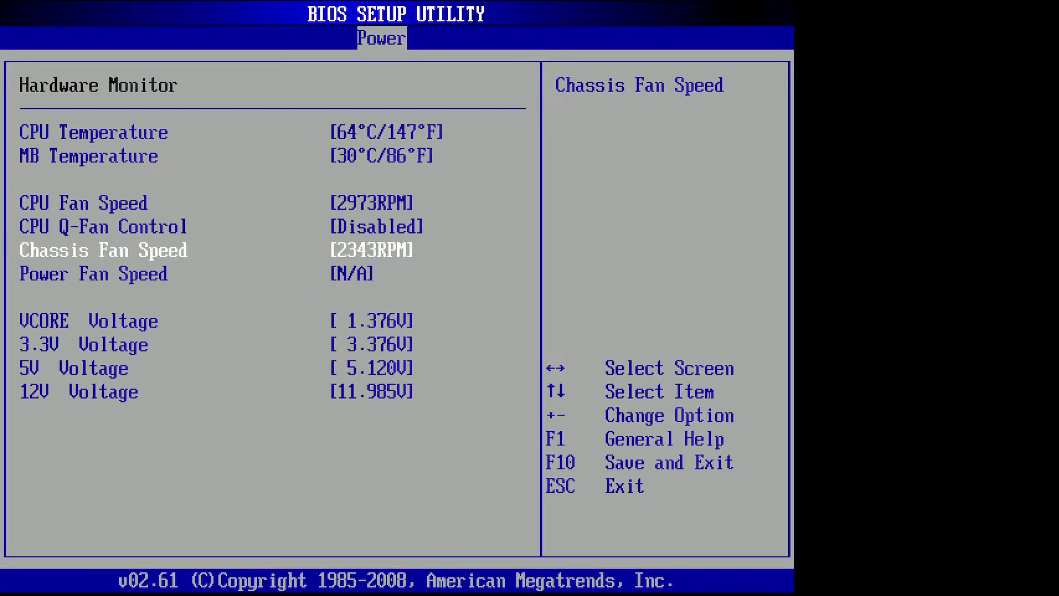
key("Up")
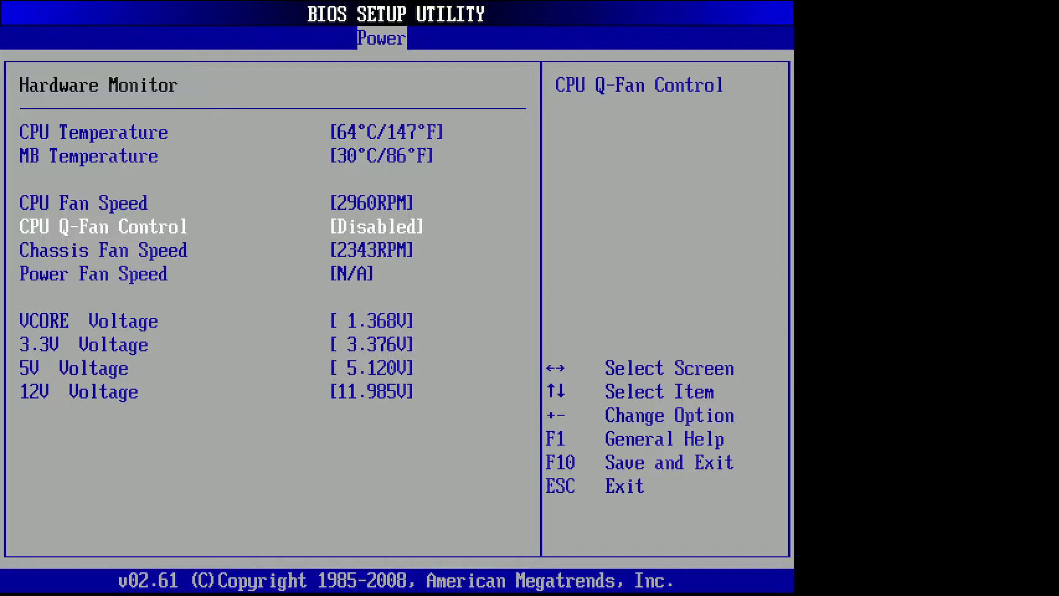
key("Return")
key("Down")
key("Return")
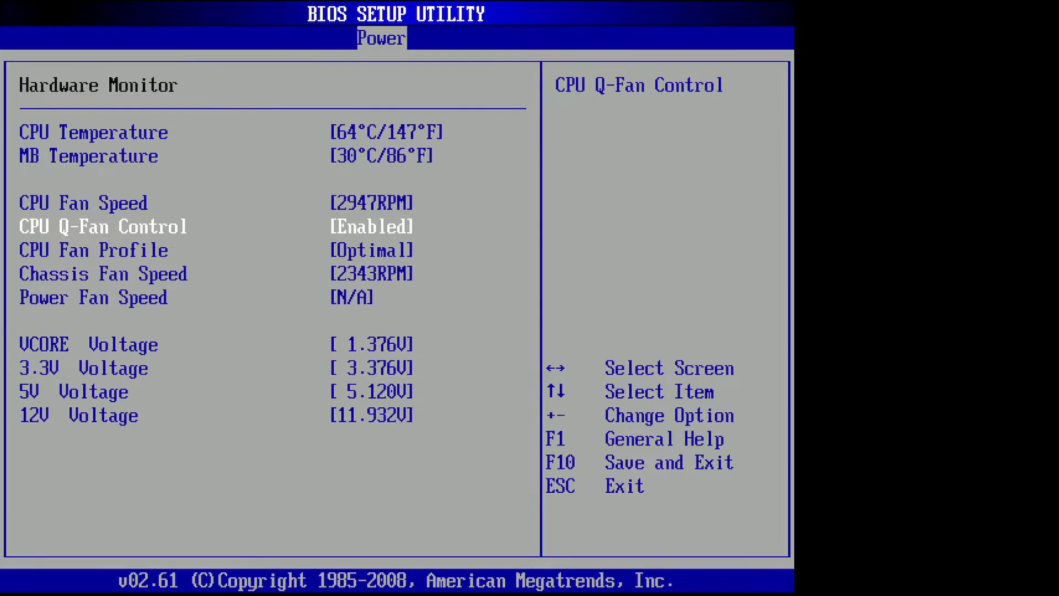
key("Down")
key("Return")
key("Down")
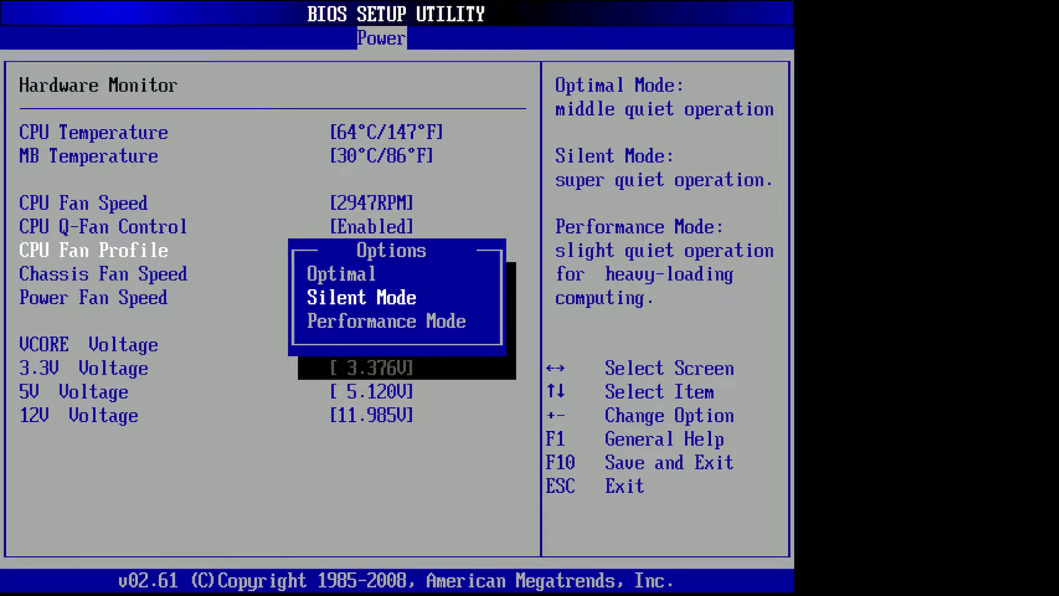
key("Return")
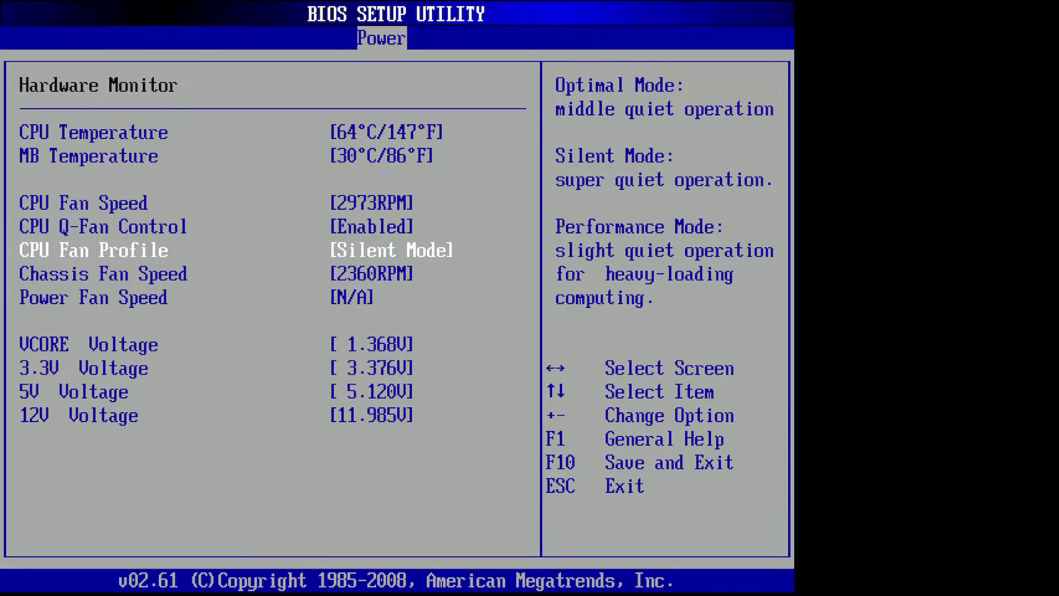
Leave Hardware Monitor and exit the BIOS, saving the changes
key("Down")
key("Down")
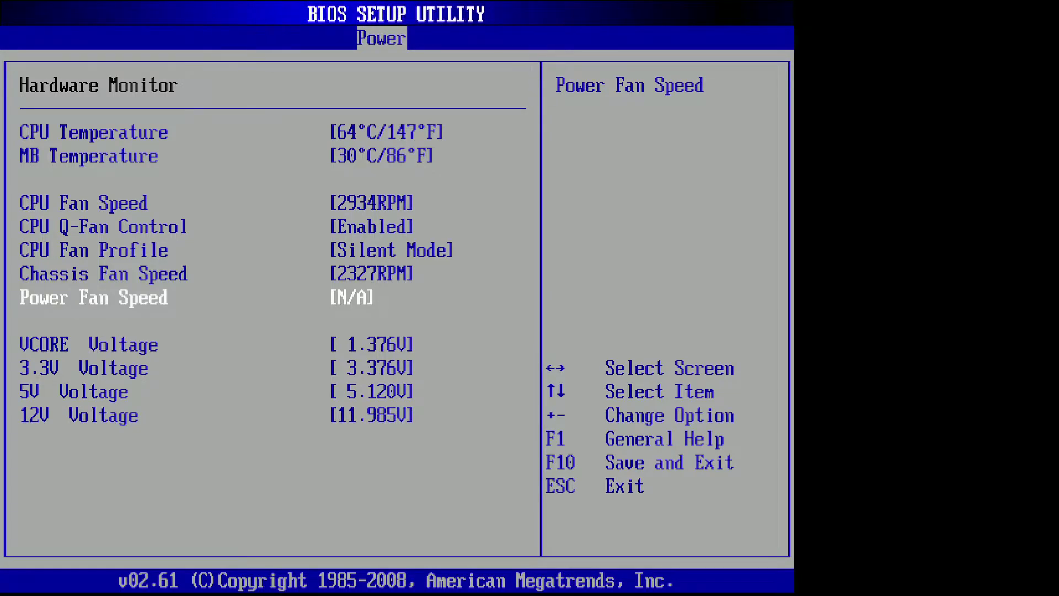
key("Escape")
key("Right")
key("Right")
key("Right")
key("Right")
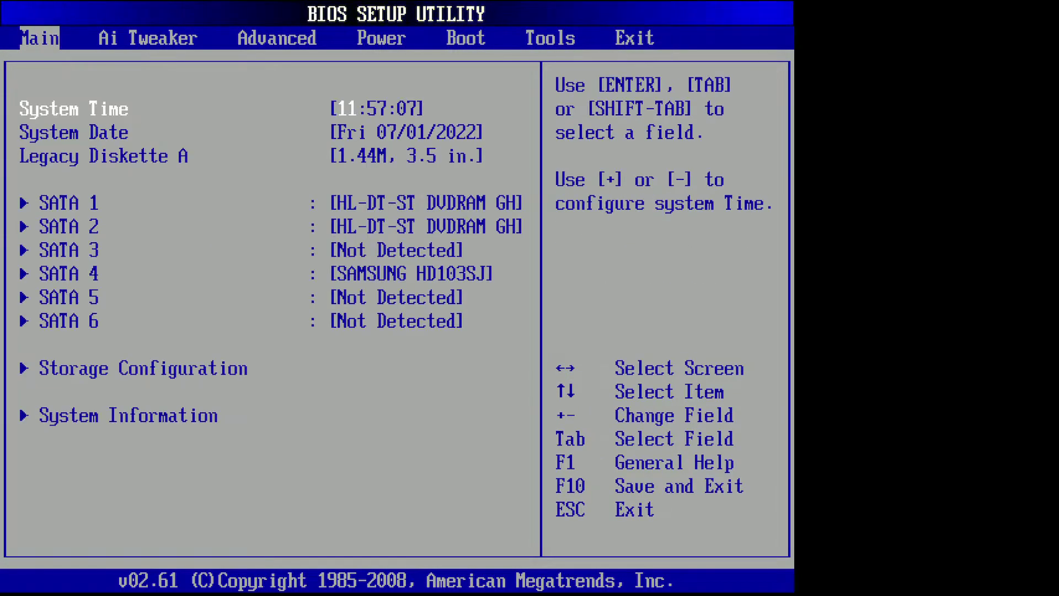
key("Left")
key("Return")
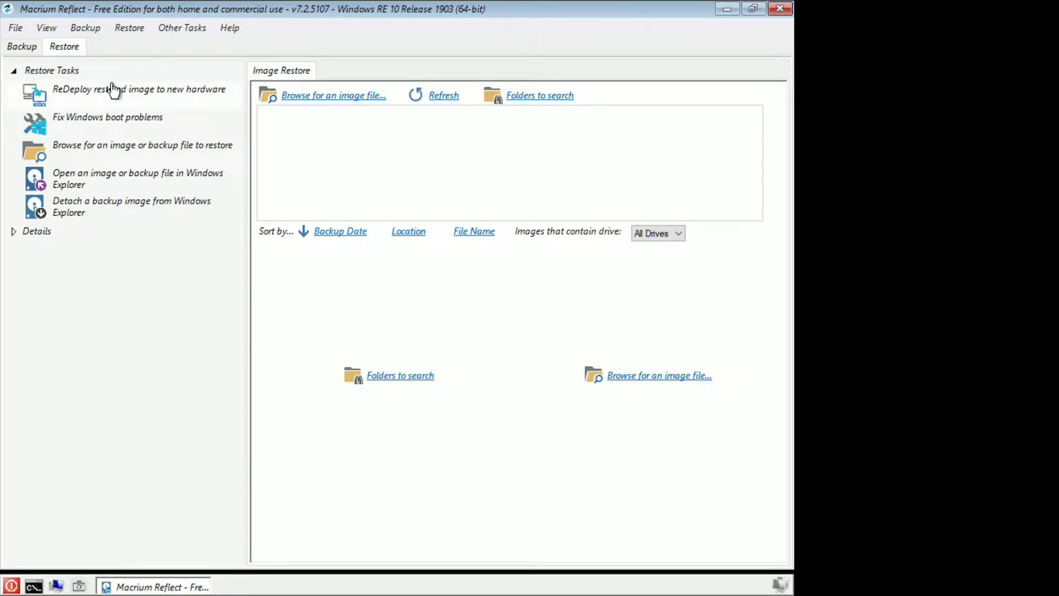
Start a clone of the Samsung disk from the Backup tab, excluding partition G:
left_click(26, 47)
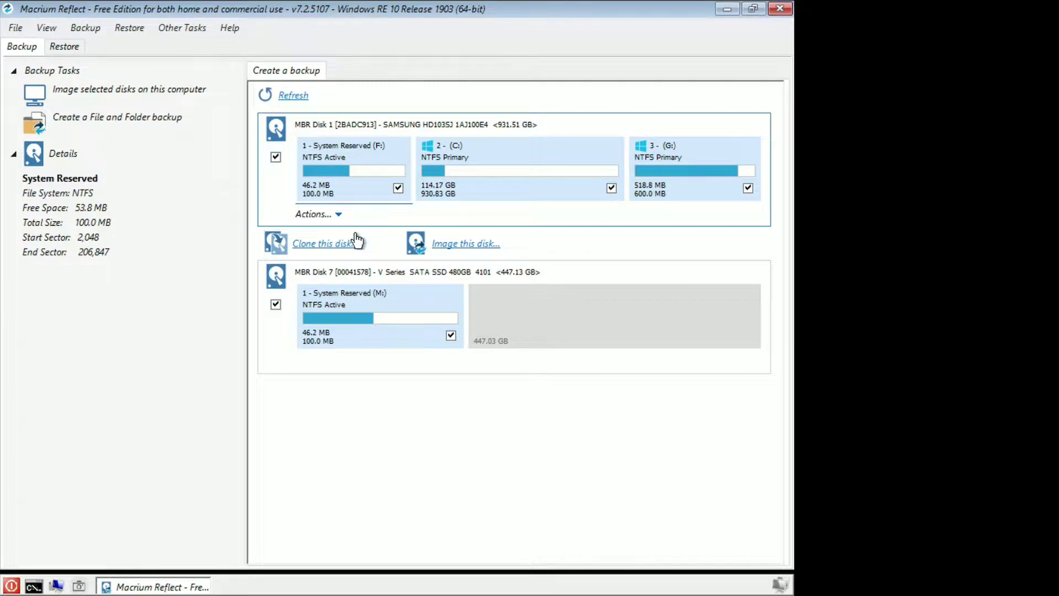
left_click(343, 245)
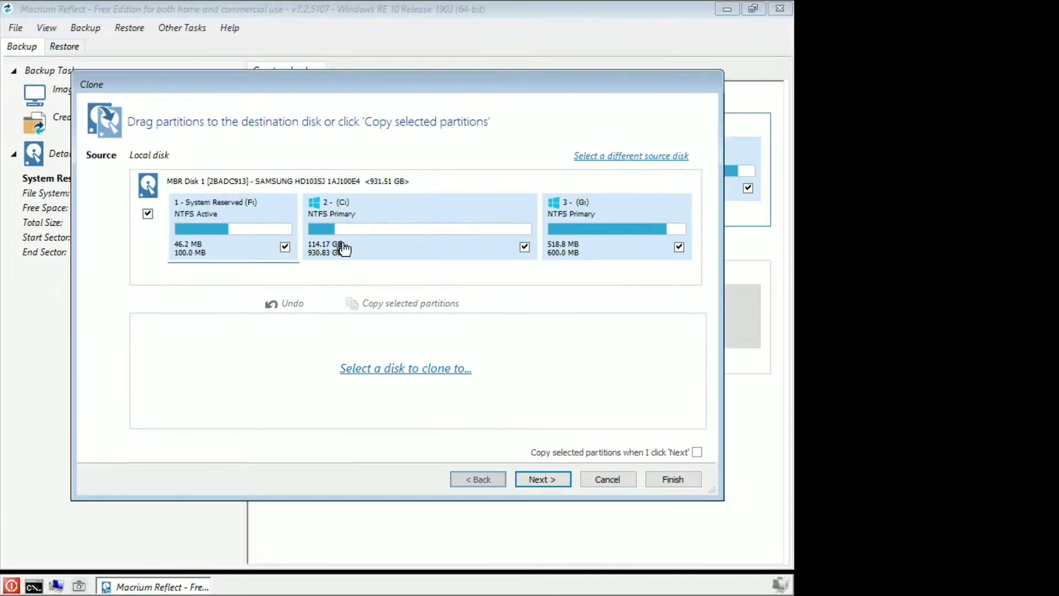
left_click(679, 248)
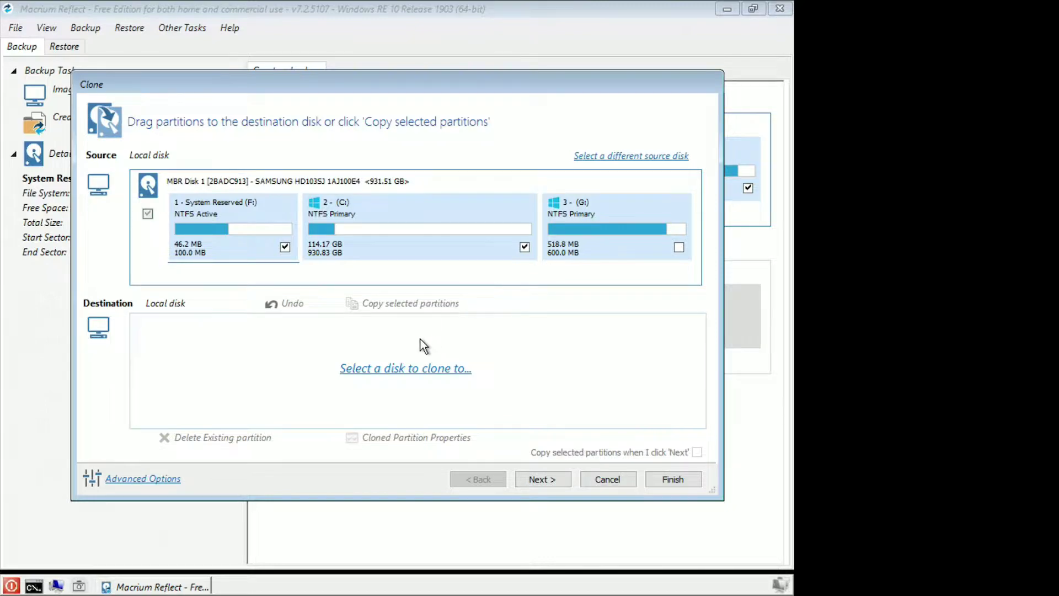
Abandon the destination choice, cancel the clone setup and refresh the disk list
left_click(409, 372)
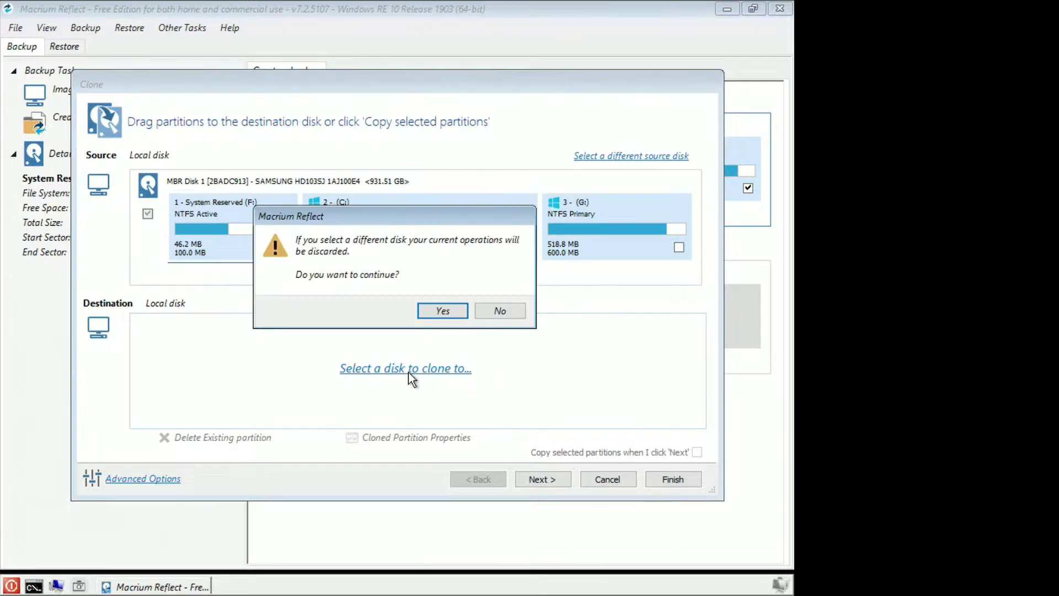
left_click(449, 312)
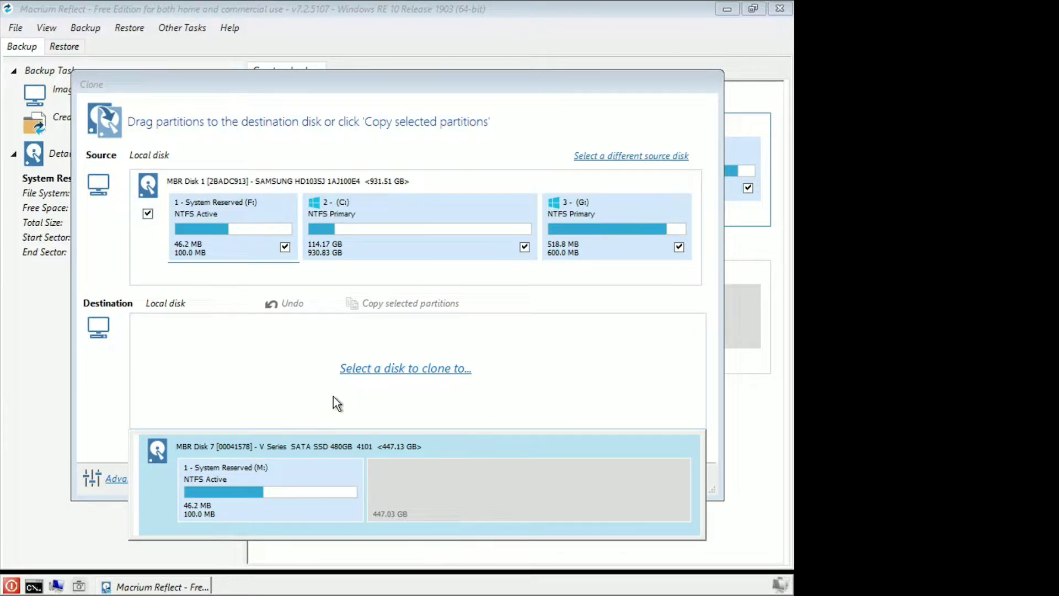
left_click(380, 379)
left_click(396, 369)
left_click(100, 255)
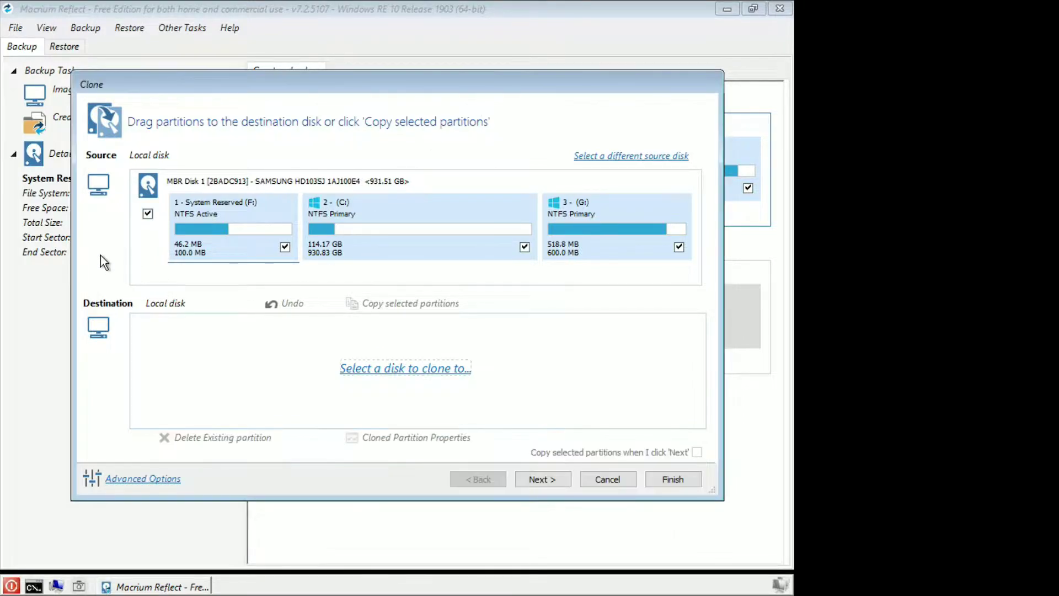
left_click(614, 476)
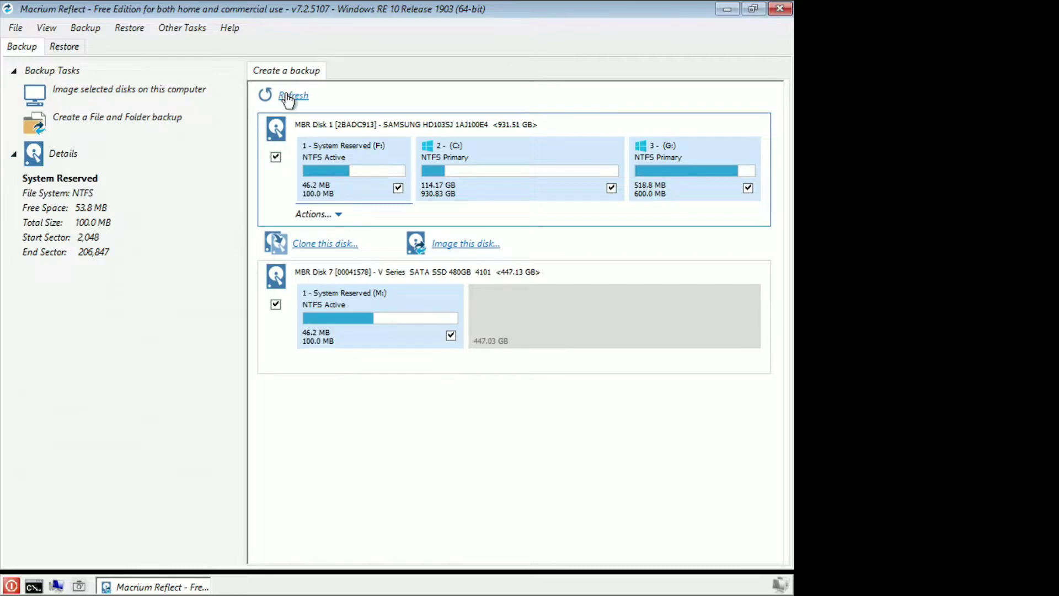
left_click(287, 97)
Clone the Samsung disk without G: to the 480GB SSD, deleting its existing partition first
left_click(750, 188)
left_click(321, 244)
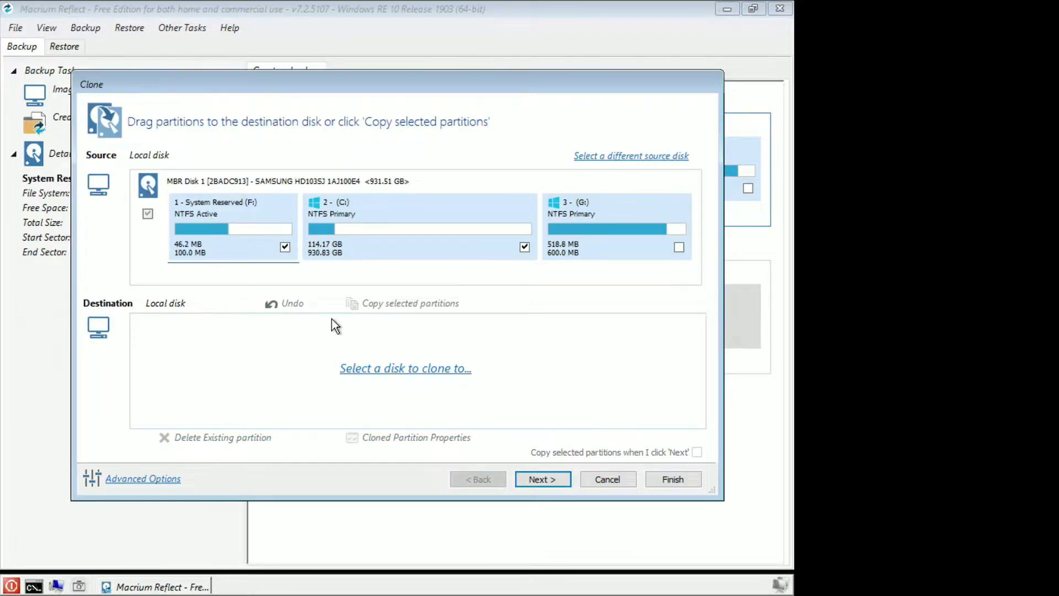
left_click(359, 360)
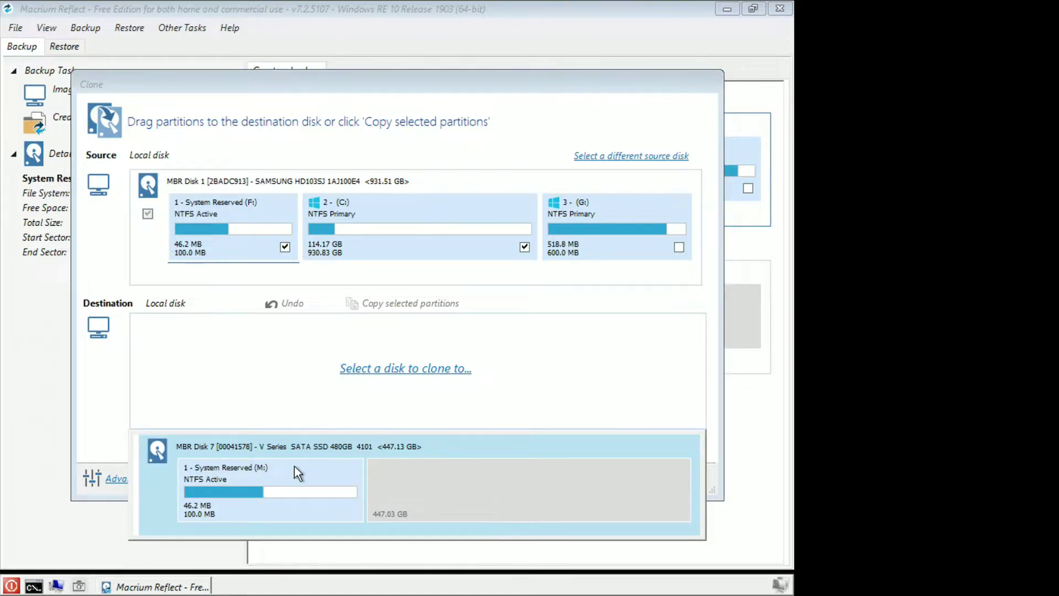
left_click(307, 452)
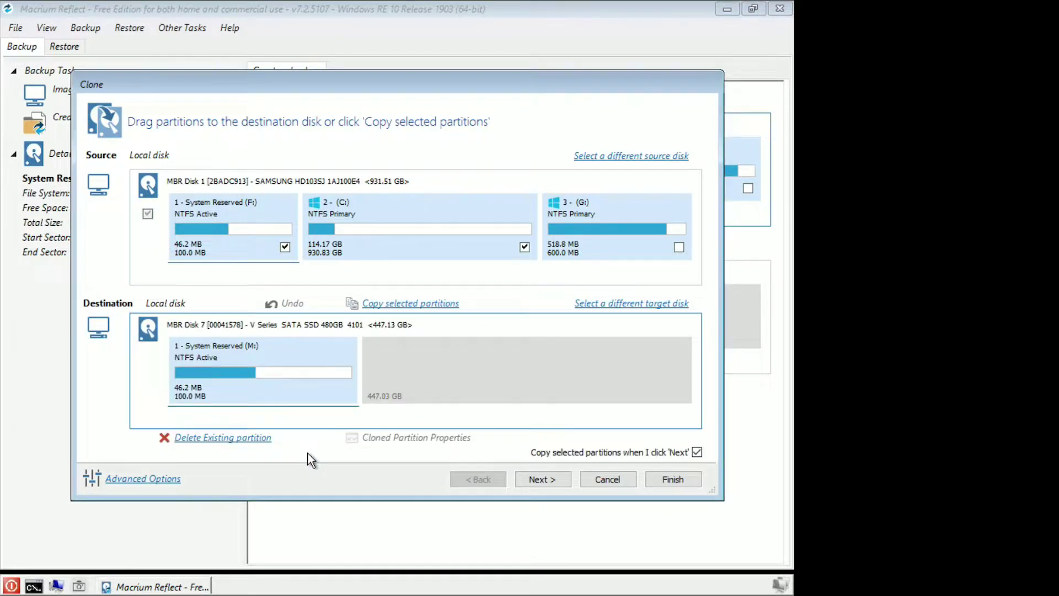
left_click(257, 440)
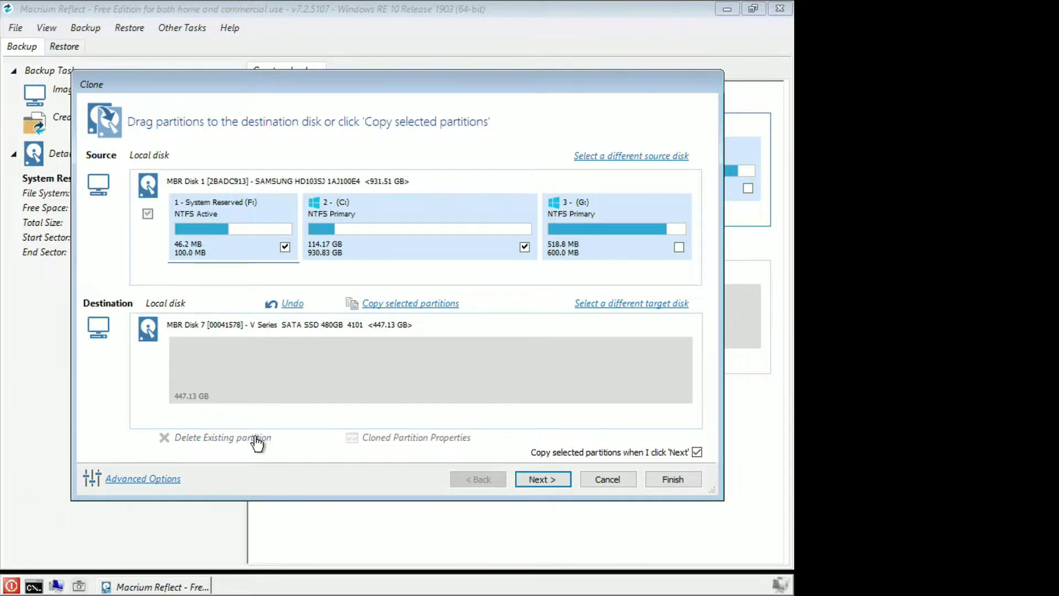
left_click(552, 479)
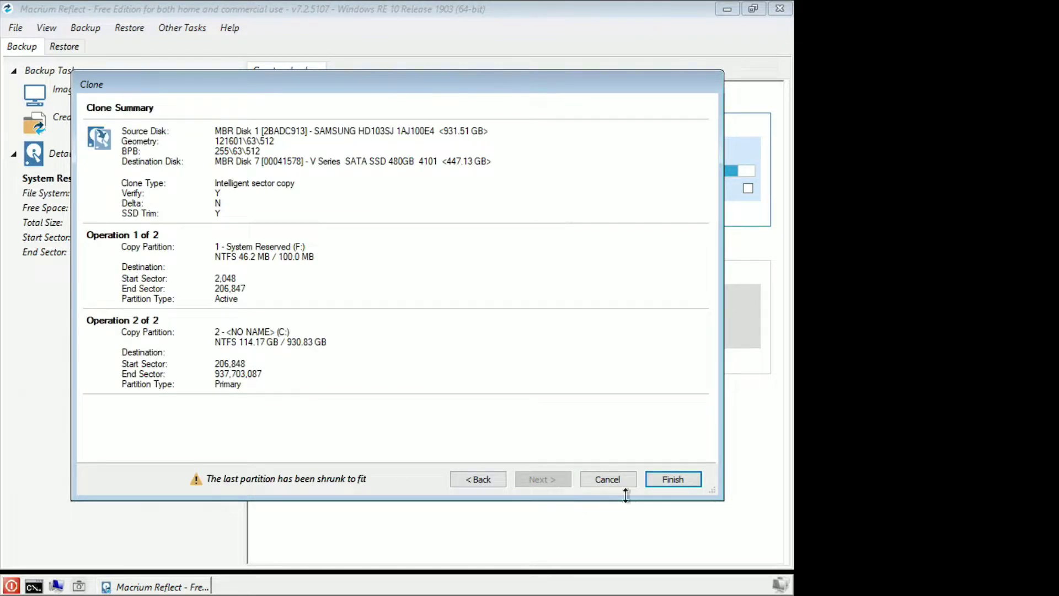
Run the clone after accepting the overwrite warning, then dismiss the completion message
left_click(672, 479)
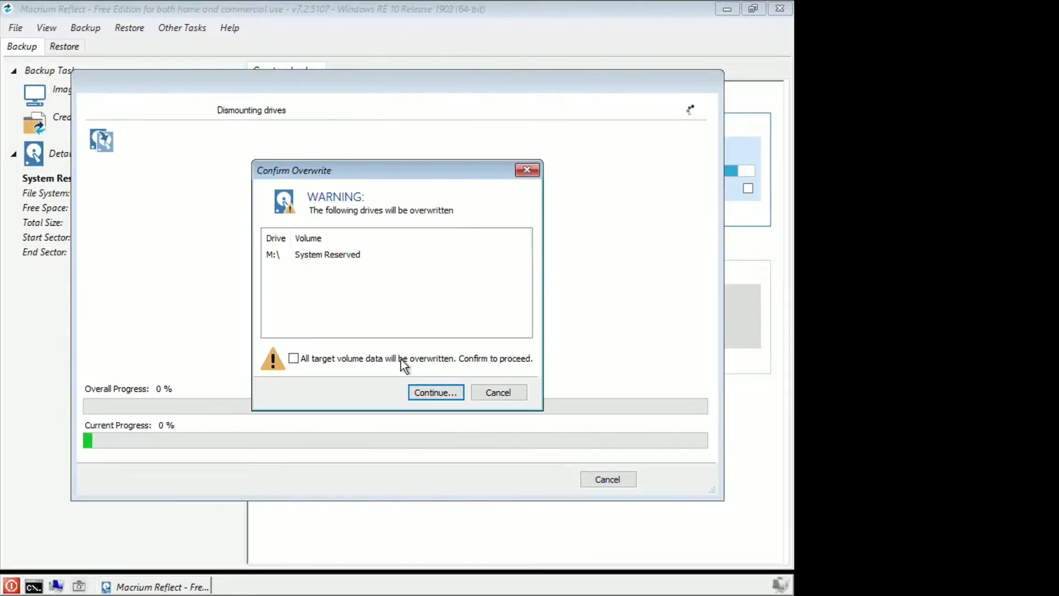
left_click(330, 358)
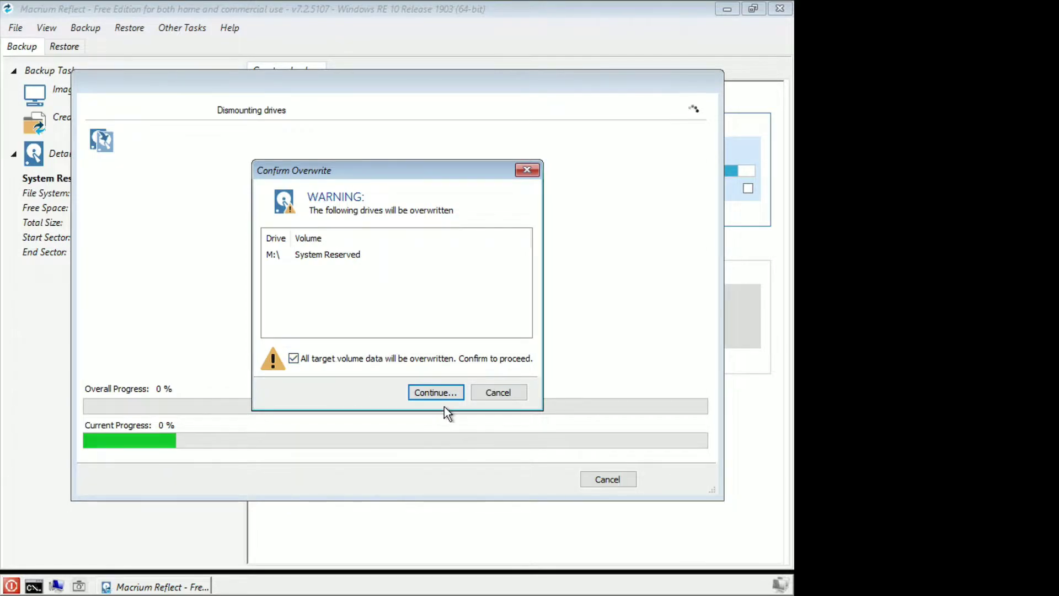
left_click(452, 395)
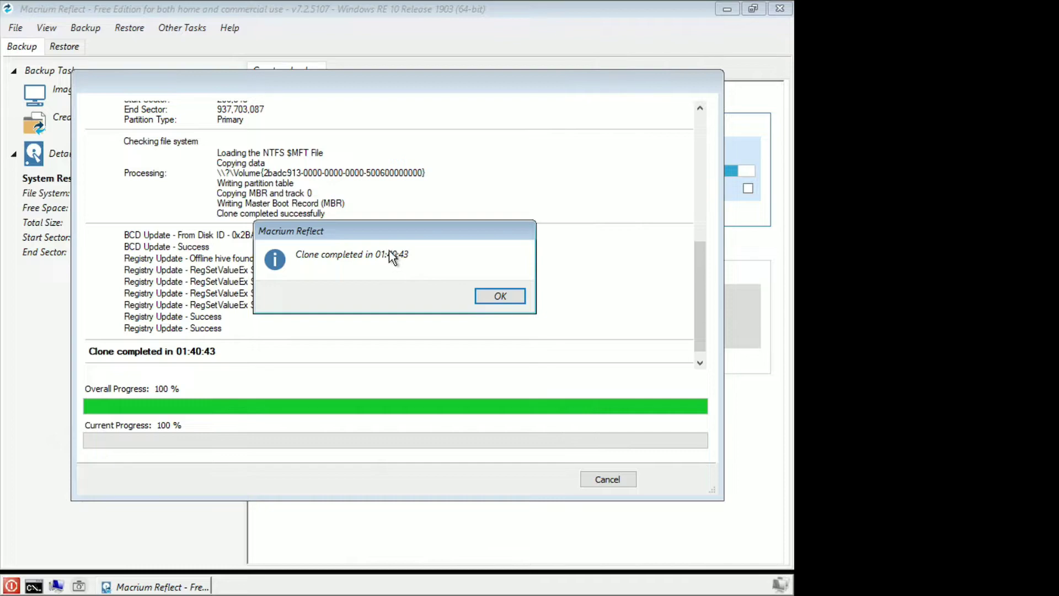
left_click(490, 296)
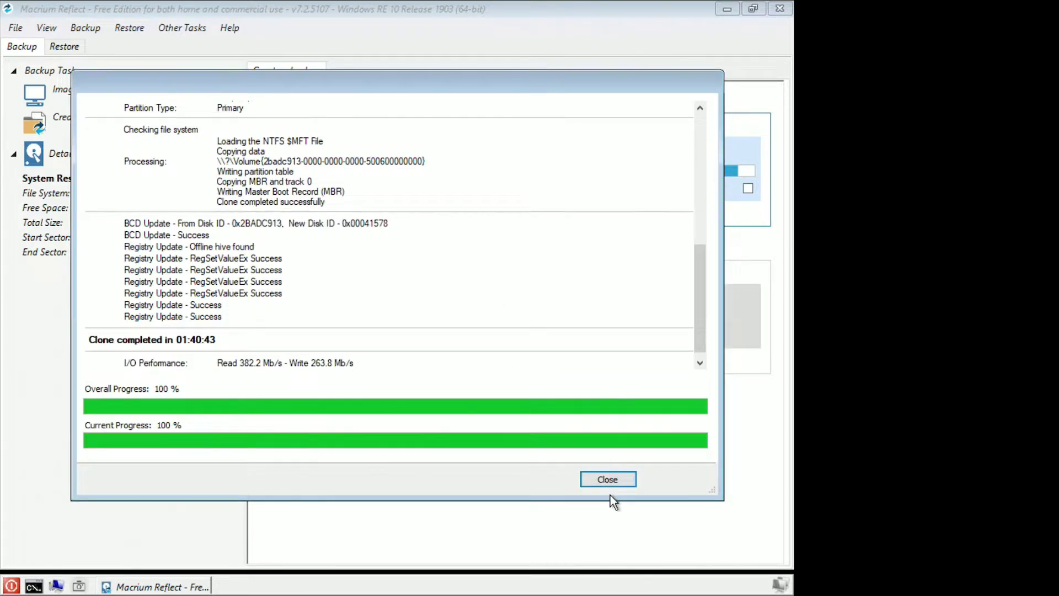
Close the clone progress window and choose Shutdown for the WinPE session
left_click(609, 480)
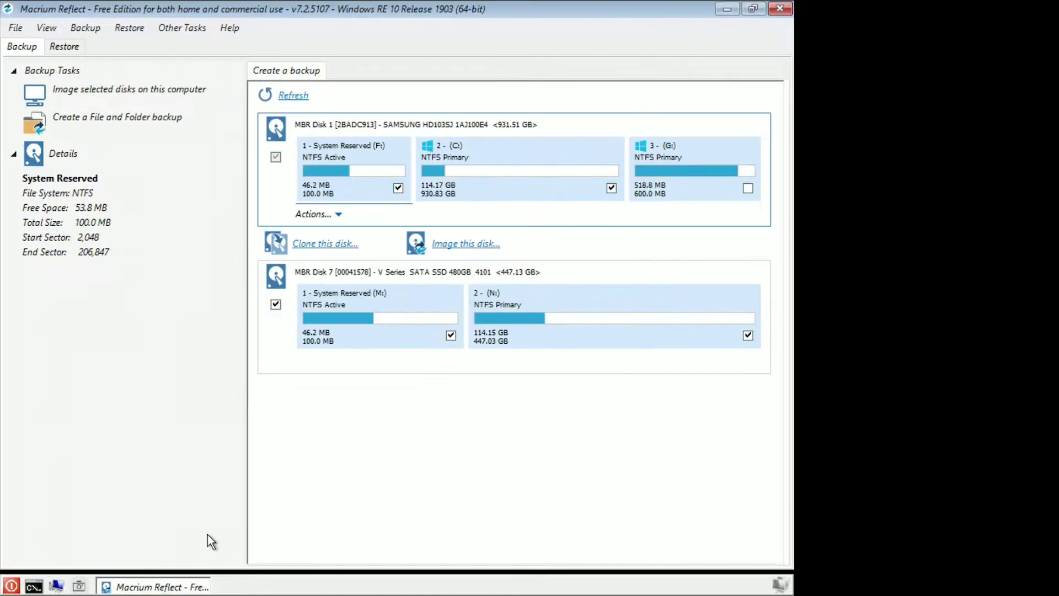
left_click(12, 586)
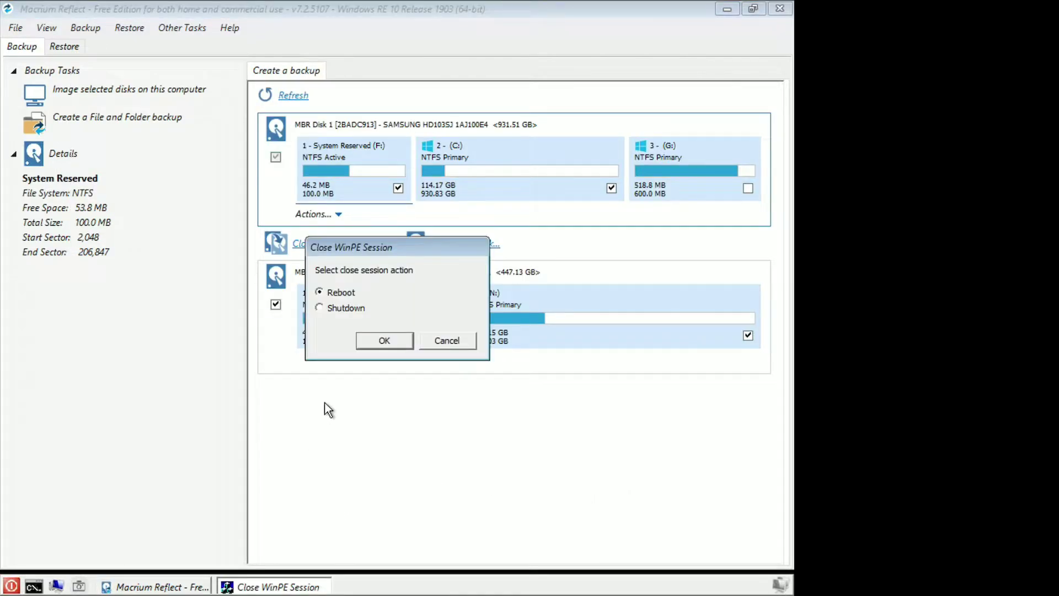
left_click(355, 310)
Confirm shutting down the WinPE session
left_click(373, 344)
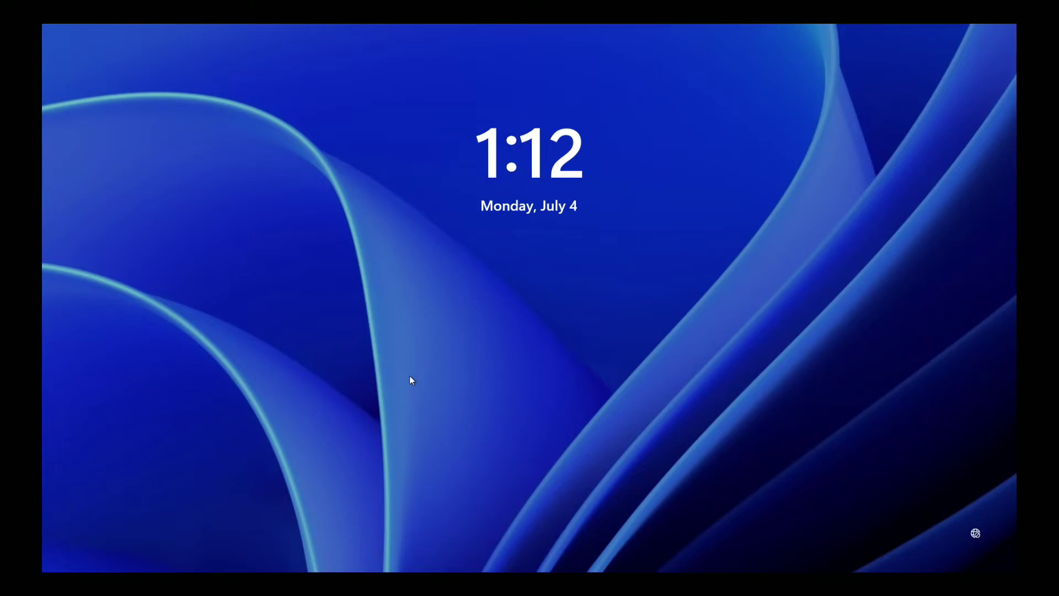
Sign in and view Settings > System > About: Core 2 Quad Q8300, 4.00 GB RAM, Windows 11 Home 21H2
left_click(775, 368)
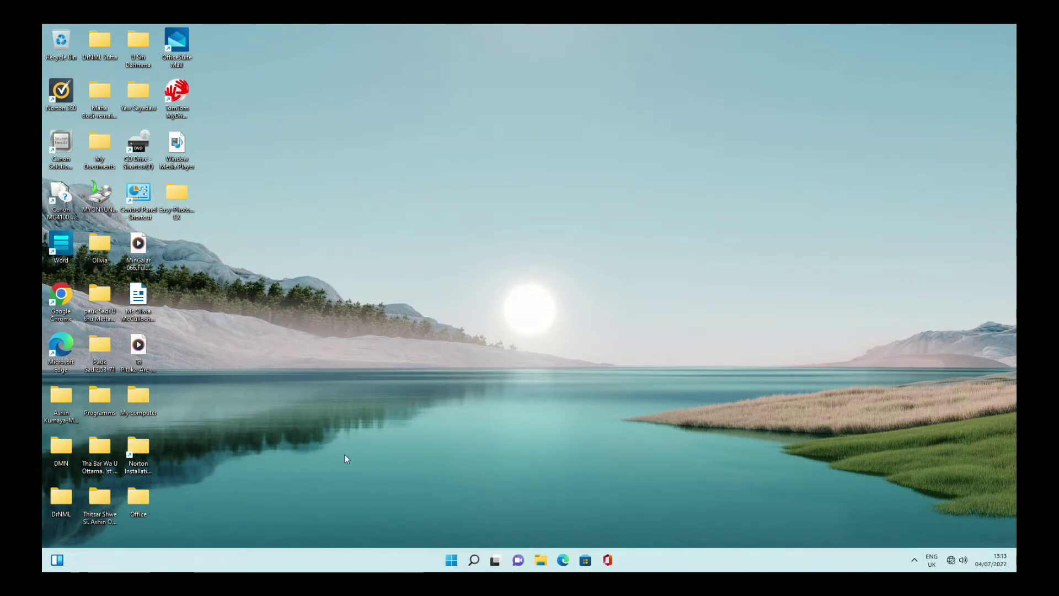
left_click(451, 560)
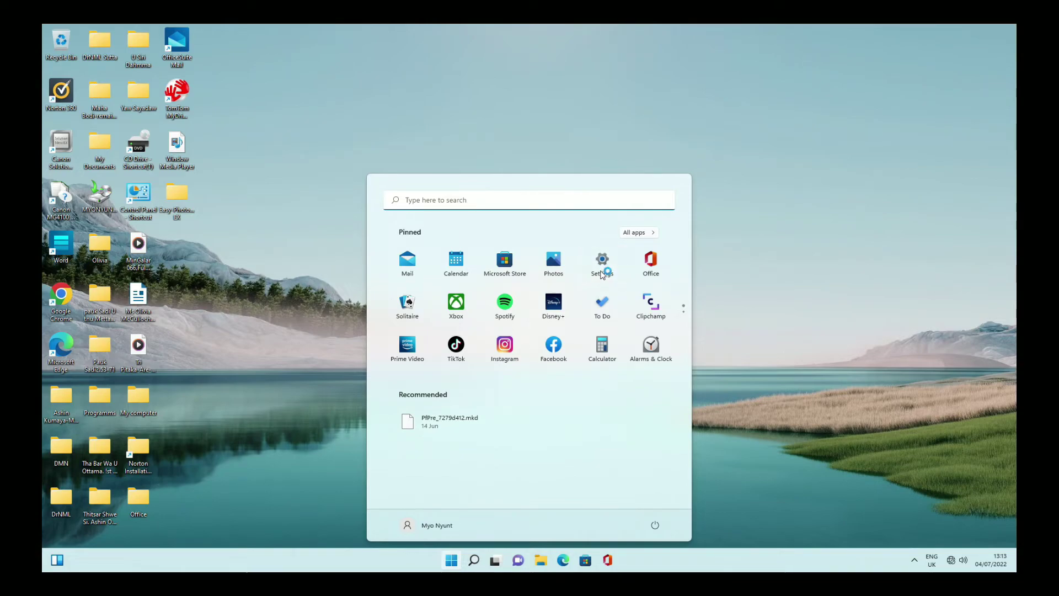
left_click(602, 270)
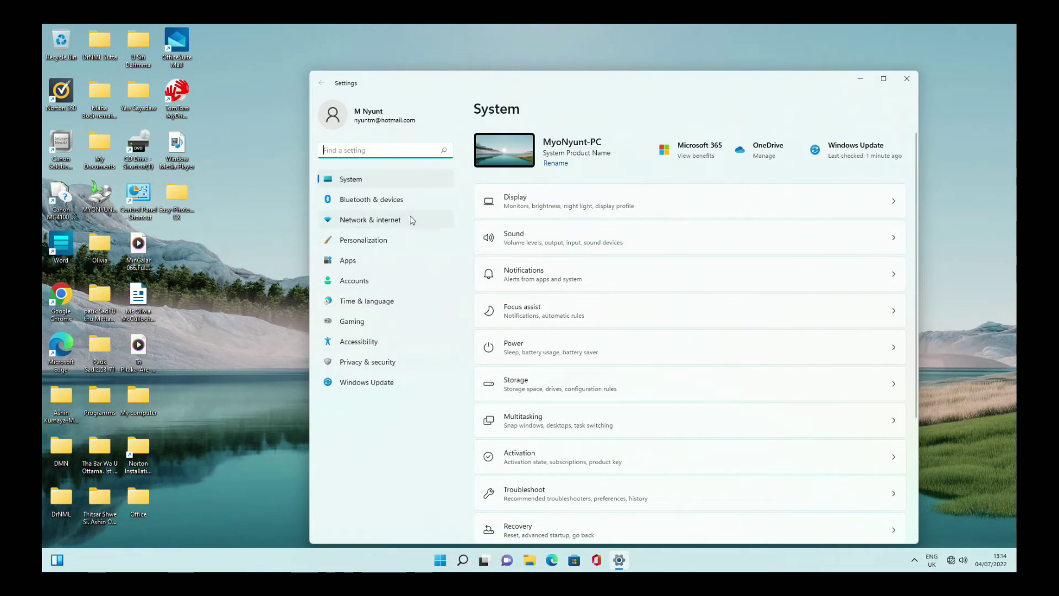
scroll(578, 366, "down", 5)
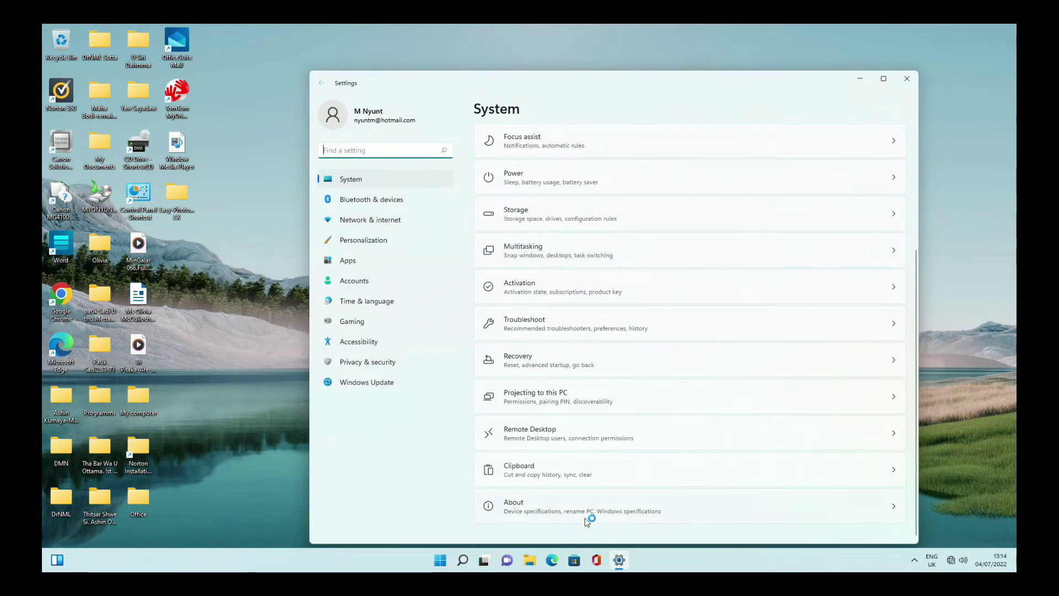
left_click(590, 520)
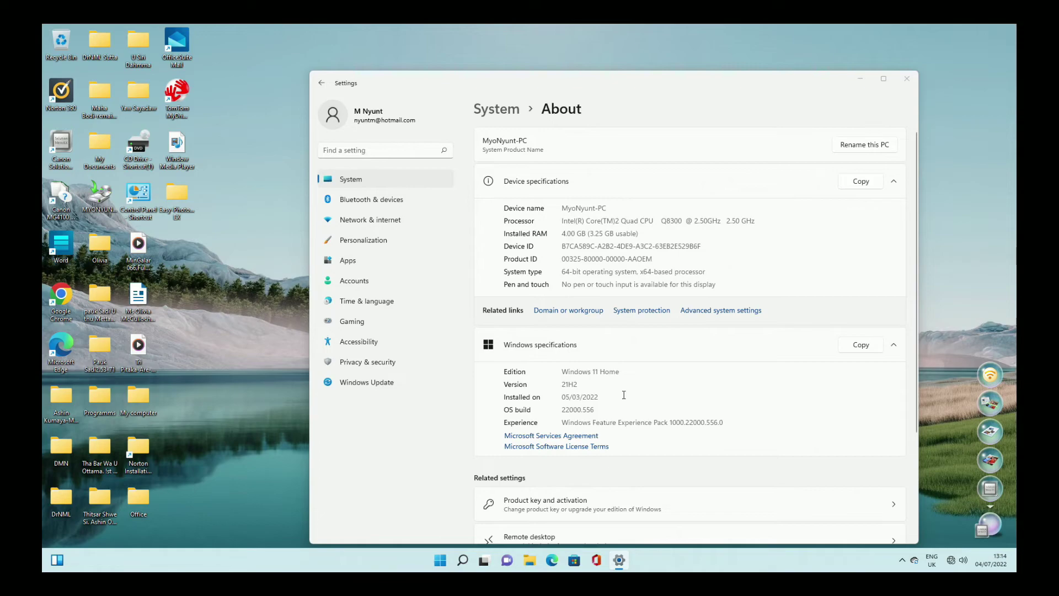
scroll(624, 395, "down", 3)
scroll(623, 396, "up", 3)
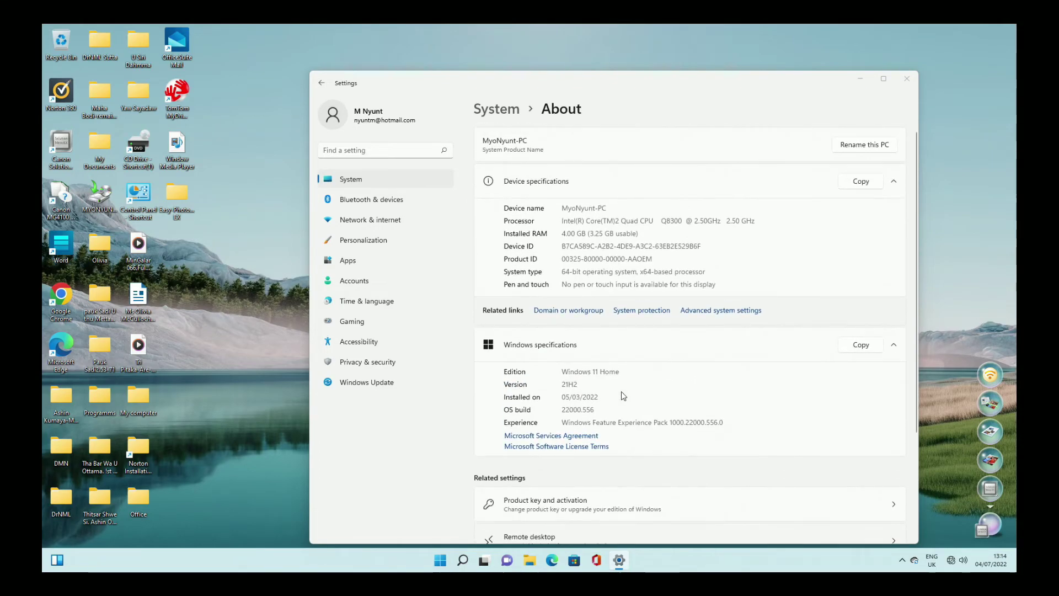
Close Settings and bring up the Start menu's Sleep, Shut down and Restart choices
left_click(908, 80)
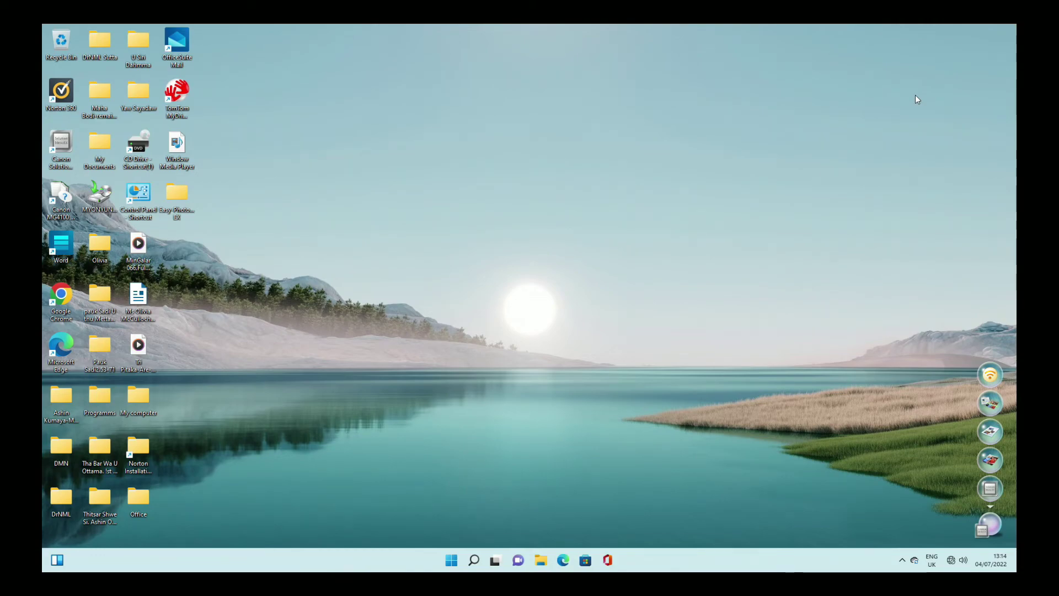
double_click(61, 348)
left_click(452, 565)
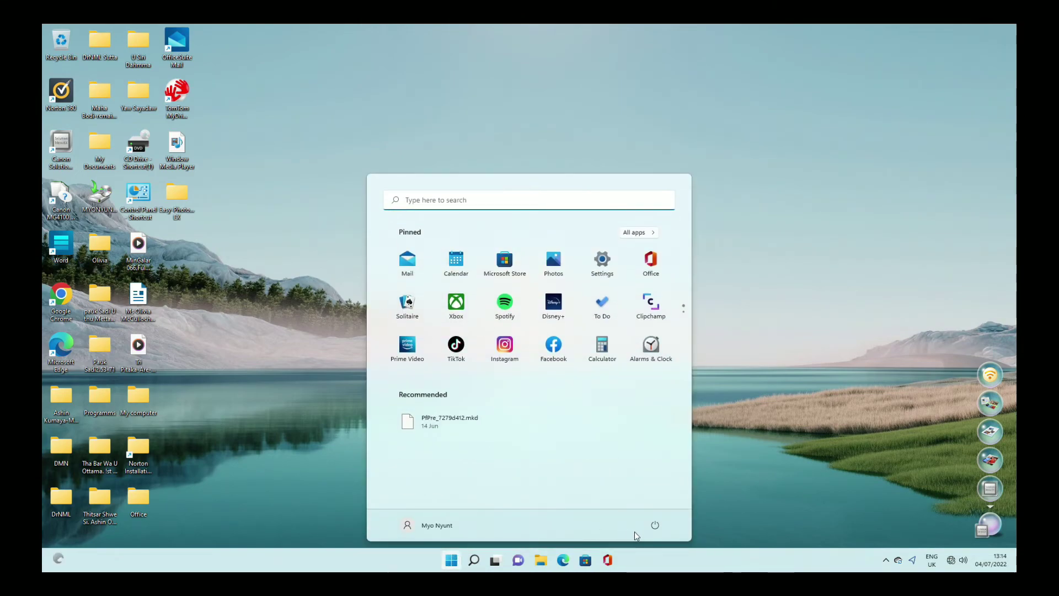
left_click(655, 526)
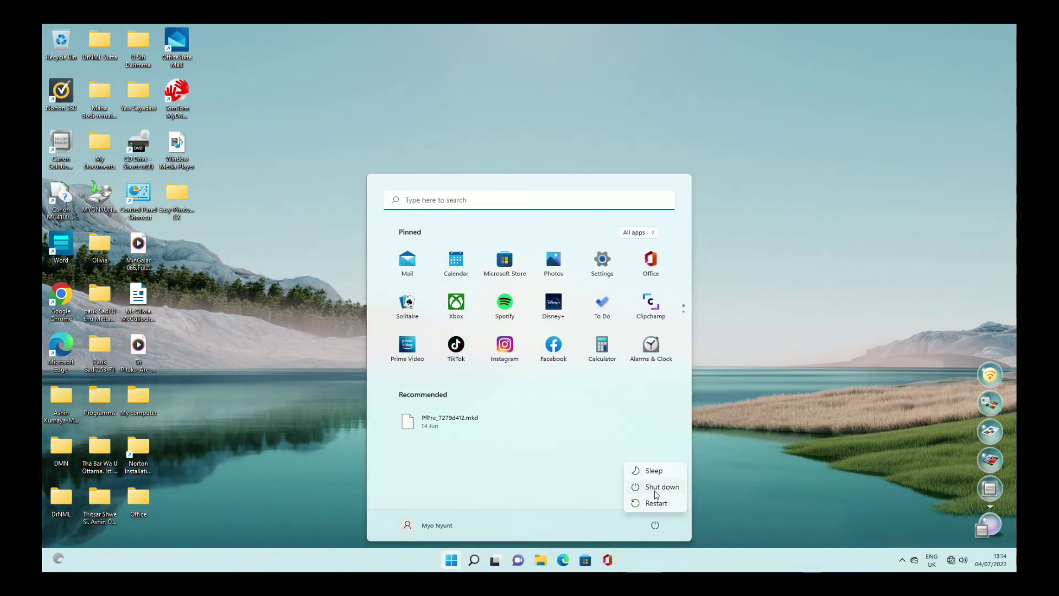